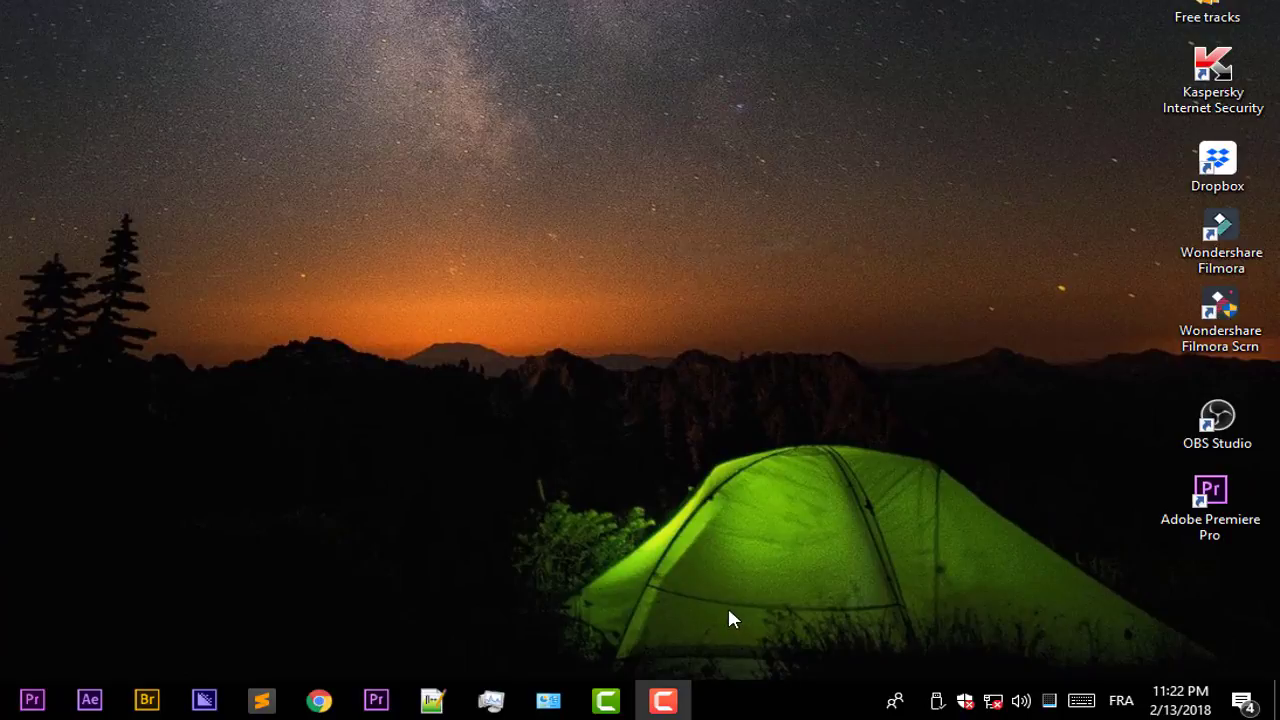
# - Open Task Manager from the taskbar and view the End task option for Desktop Window Manager
pyautogui.rightClick(752, 708)
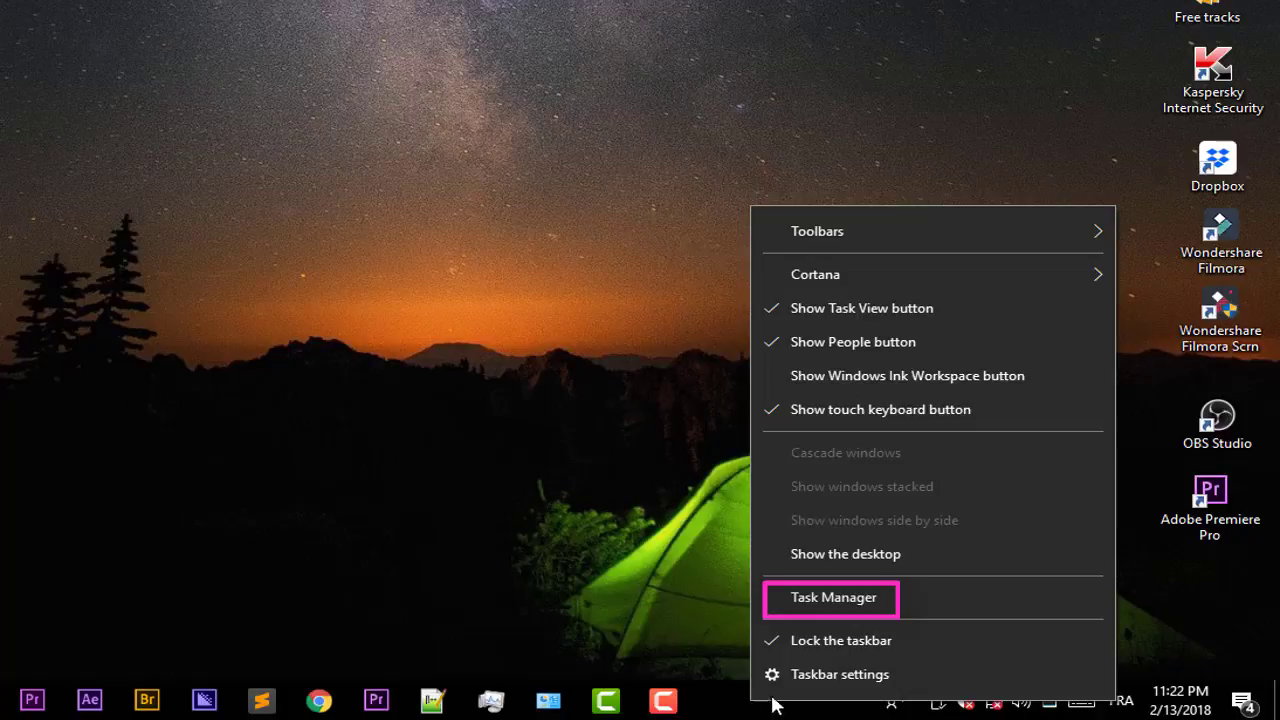
pyautogui.click(832, 598)
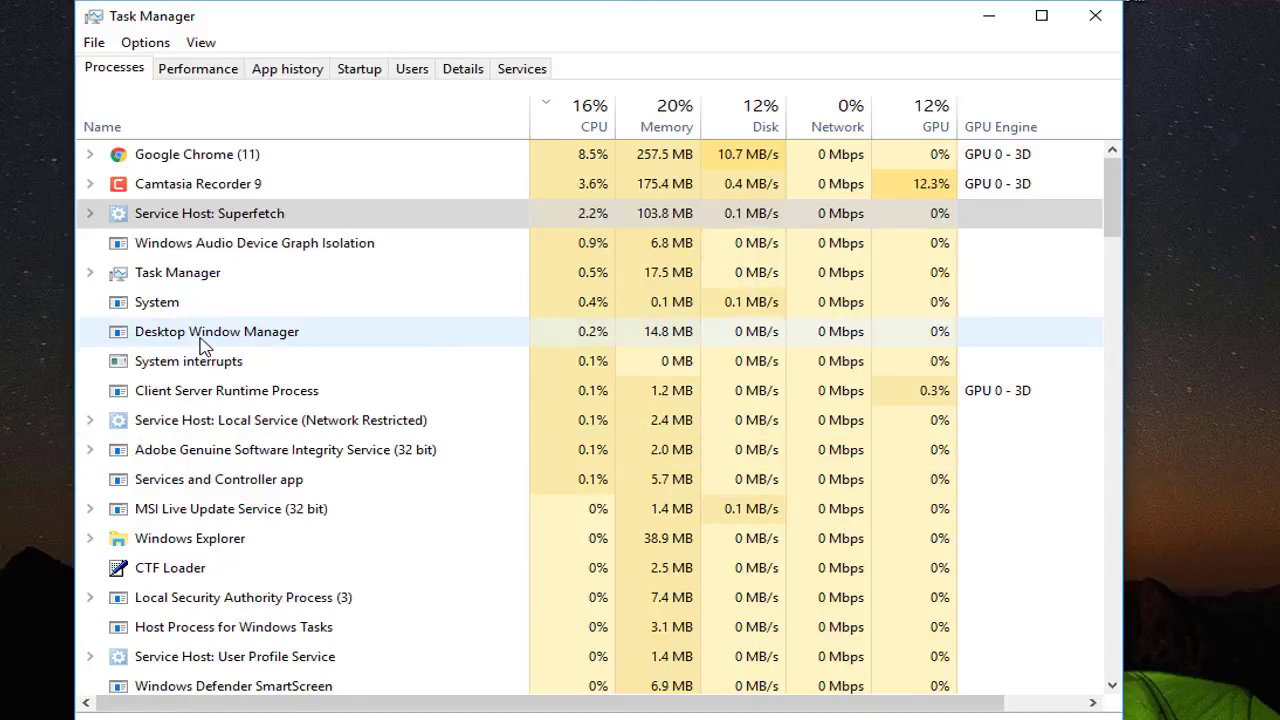
pyautogui.rightClick(202, 339)
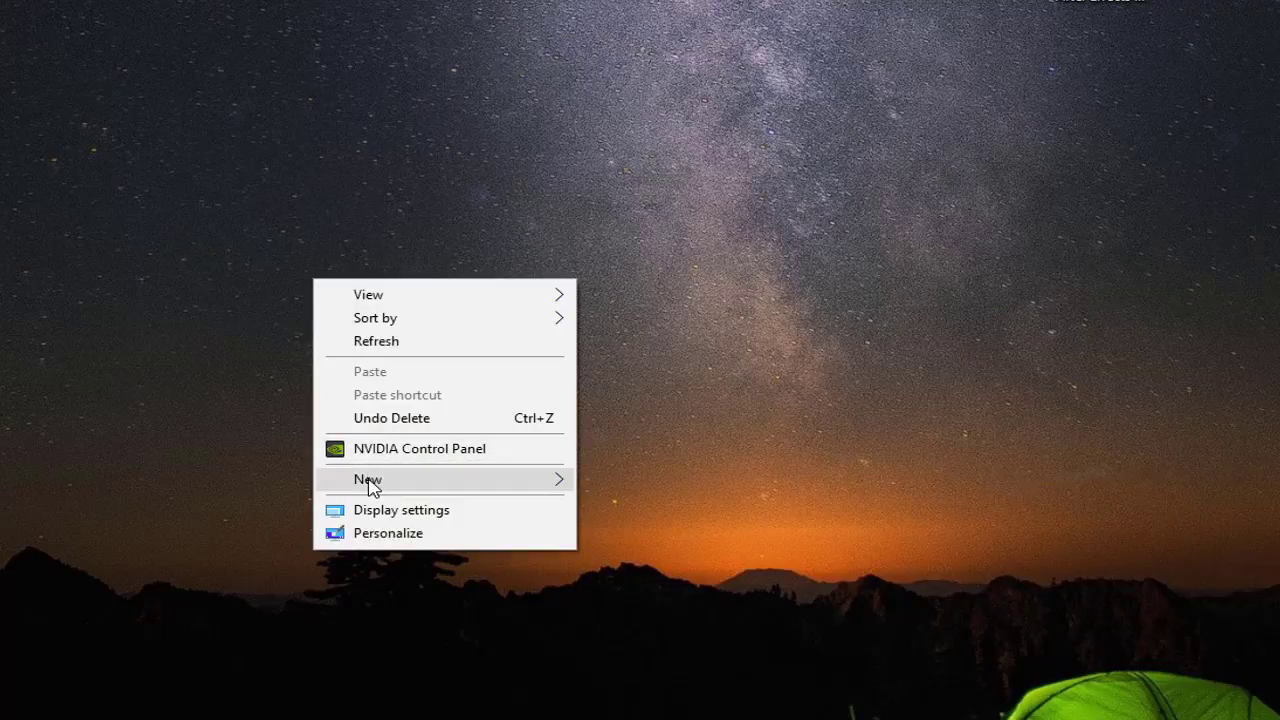
pyautogui.moveTo(368, 479)
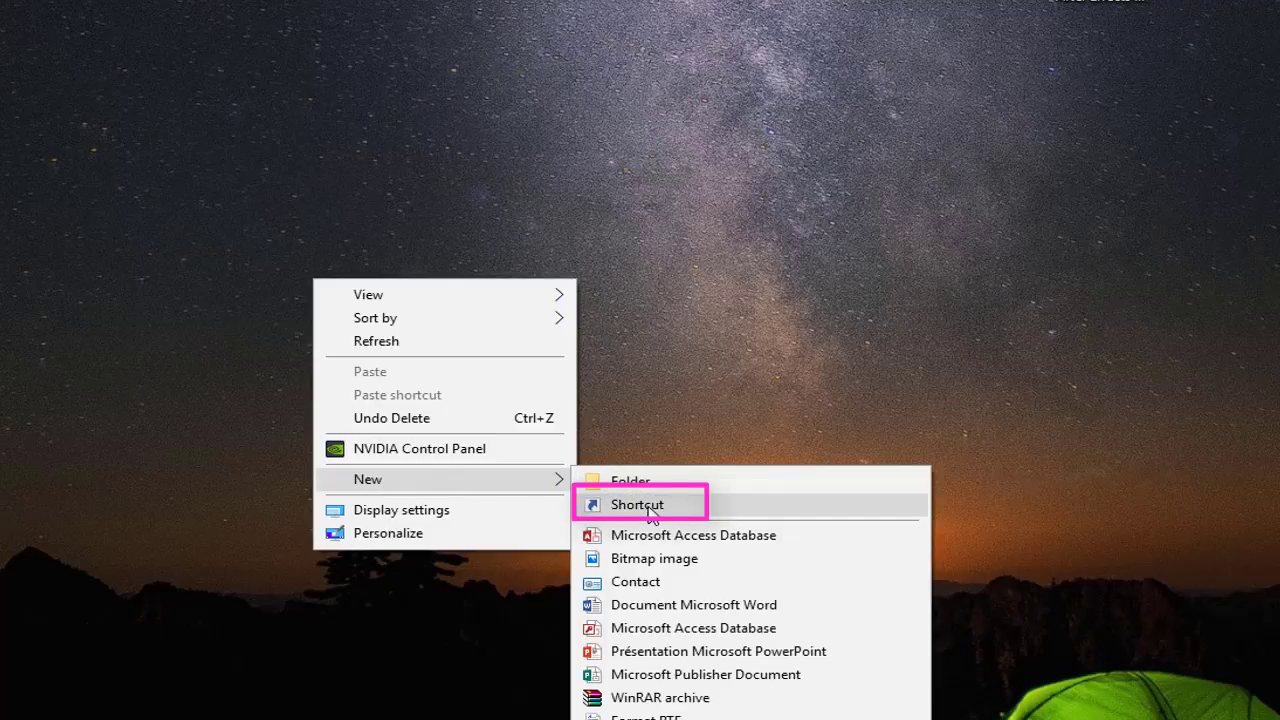
# - Start a new desktop shortcut targeting taskkill /FI "STATUS eq NOT RESPONDING"
pyautogui.click(688, 508)
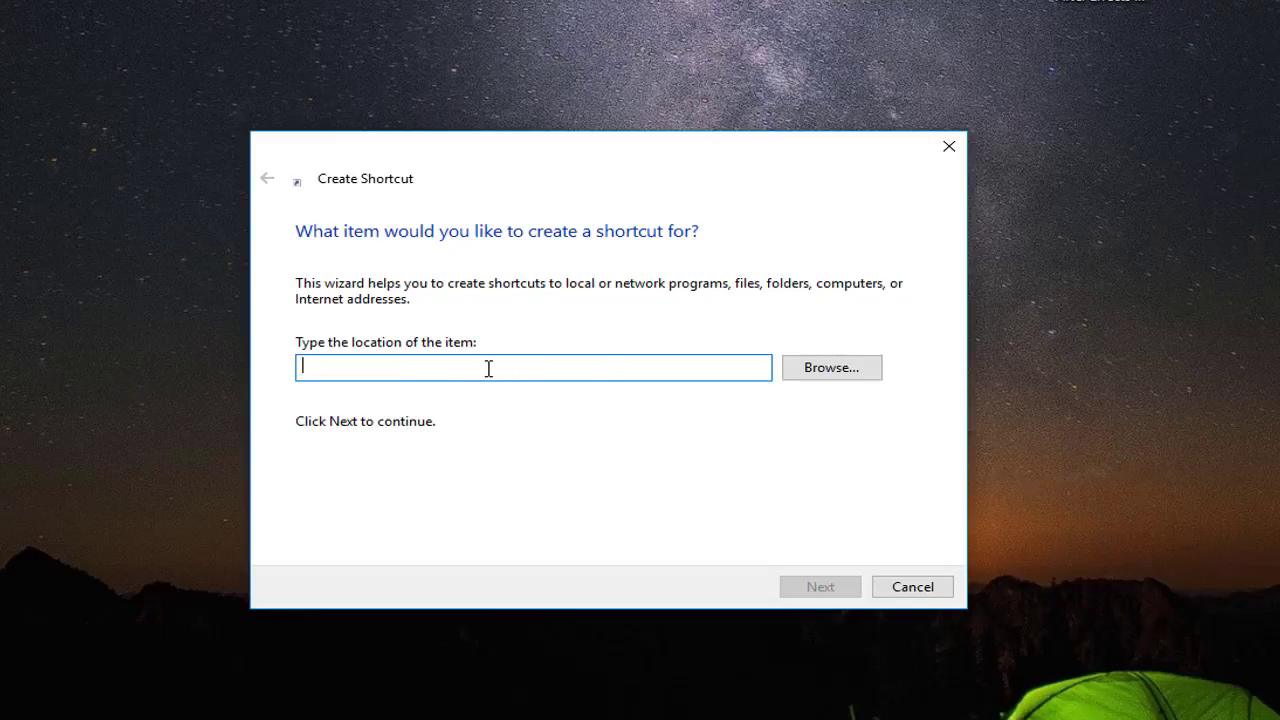
pyautogui.write('task')
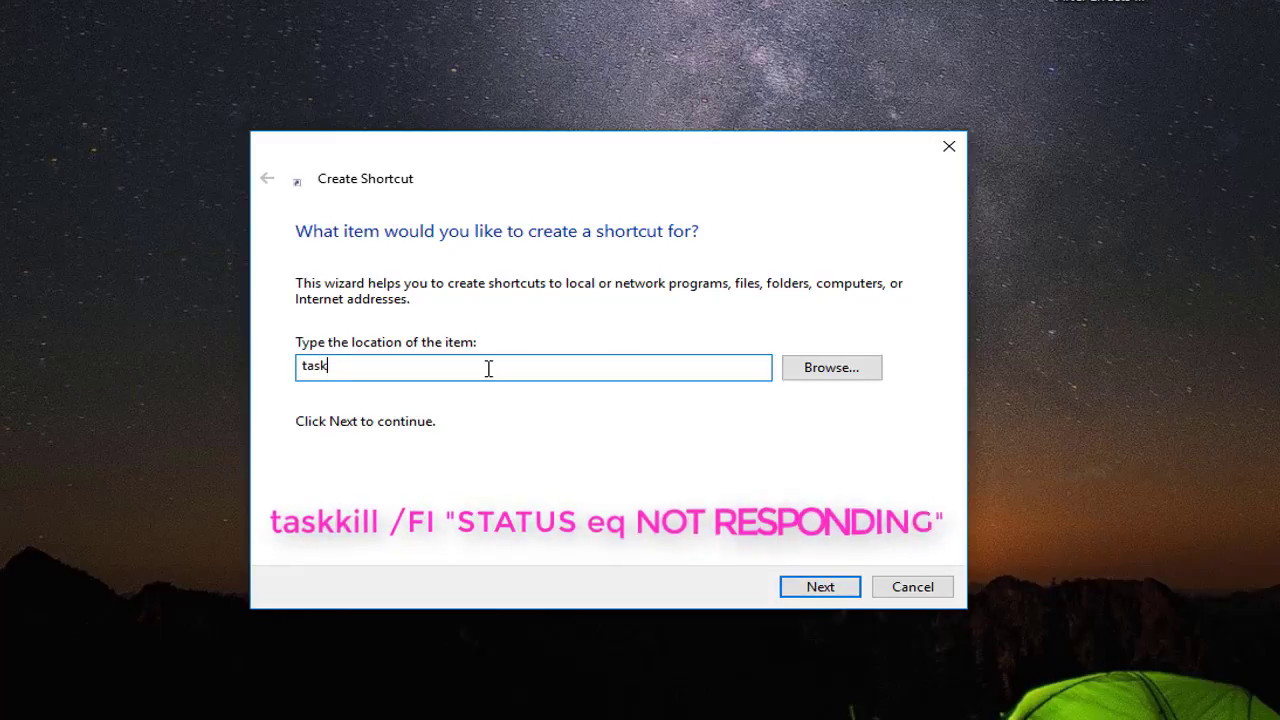
pyautogui.write('kill')
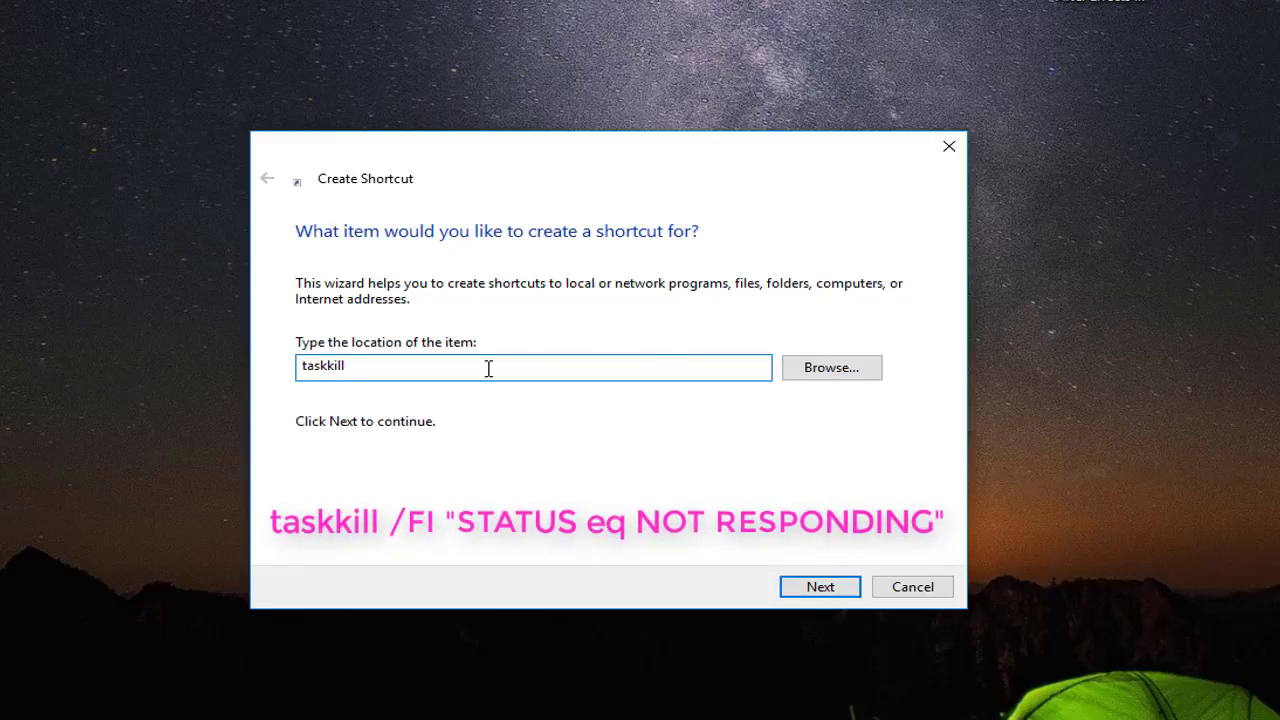
pyautogui.write(' /FI')
pyautogui.write('S')
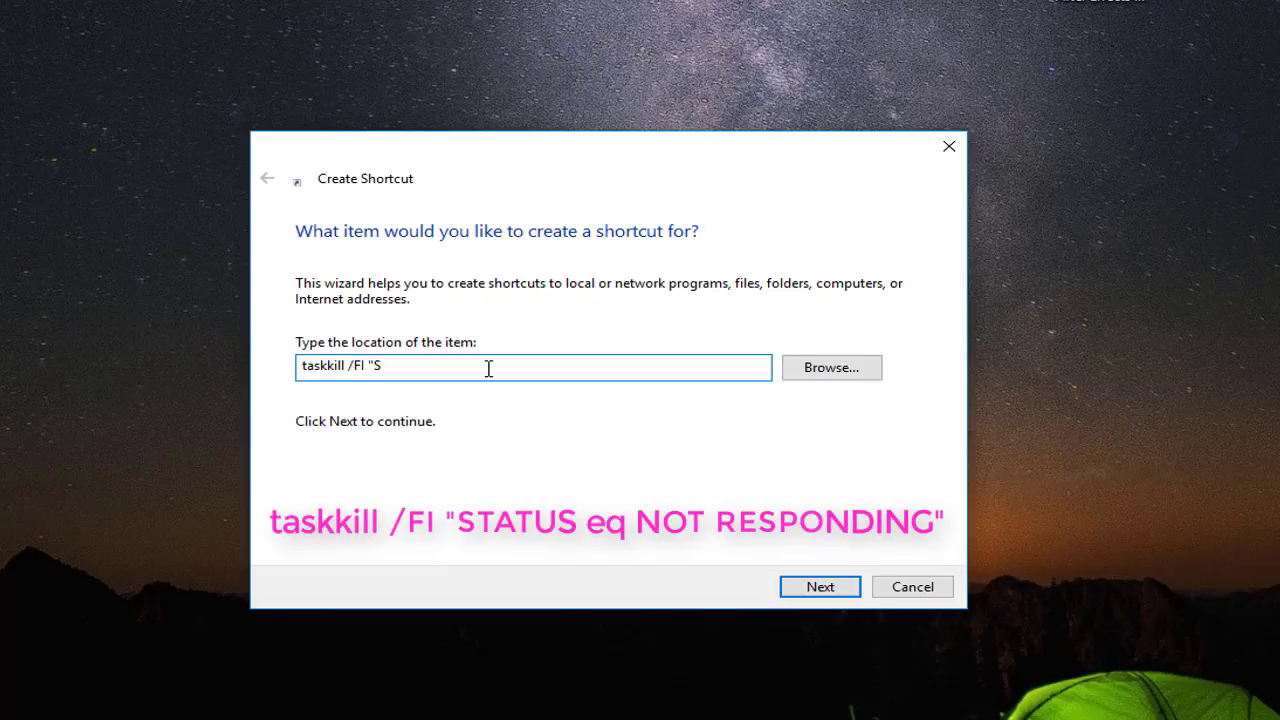
pyautogui.write('TAT')
pyautogui.write('US e')
pyautogui.write('q NO')
pyautogui.write('T RESPO')
pyautogui.write('NDING')
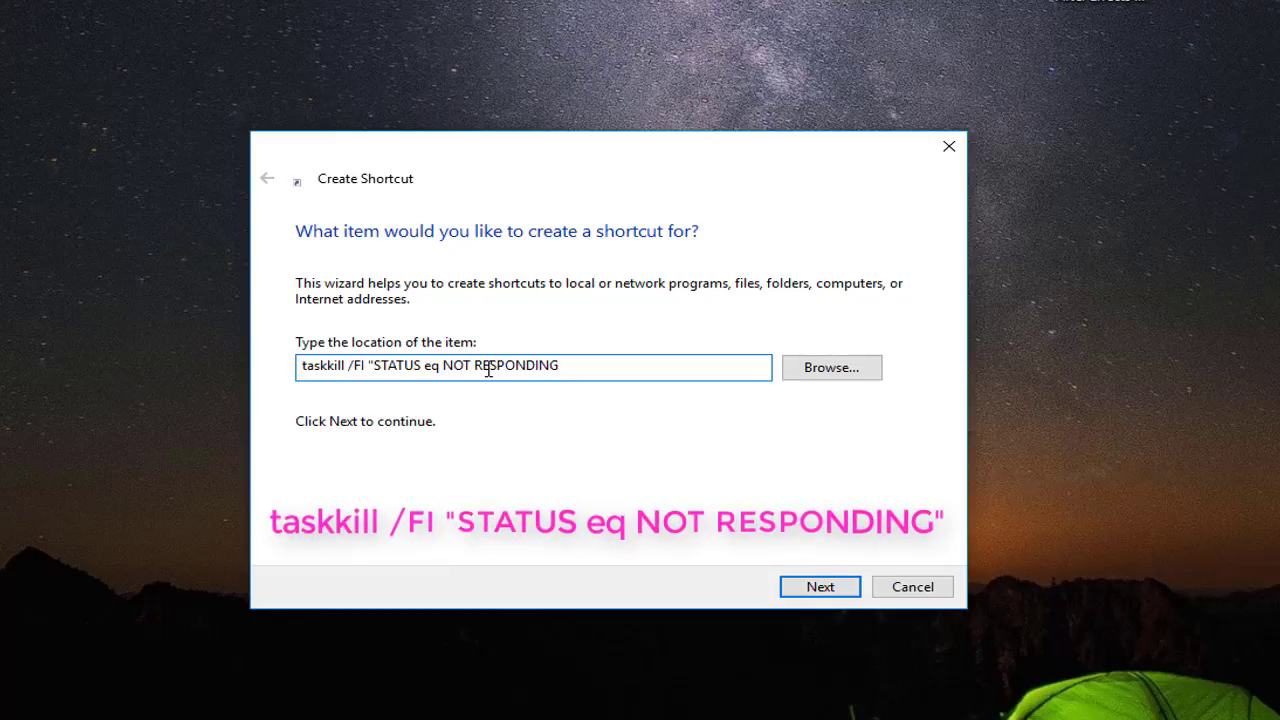
pyautogui.write('"')
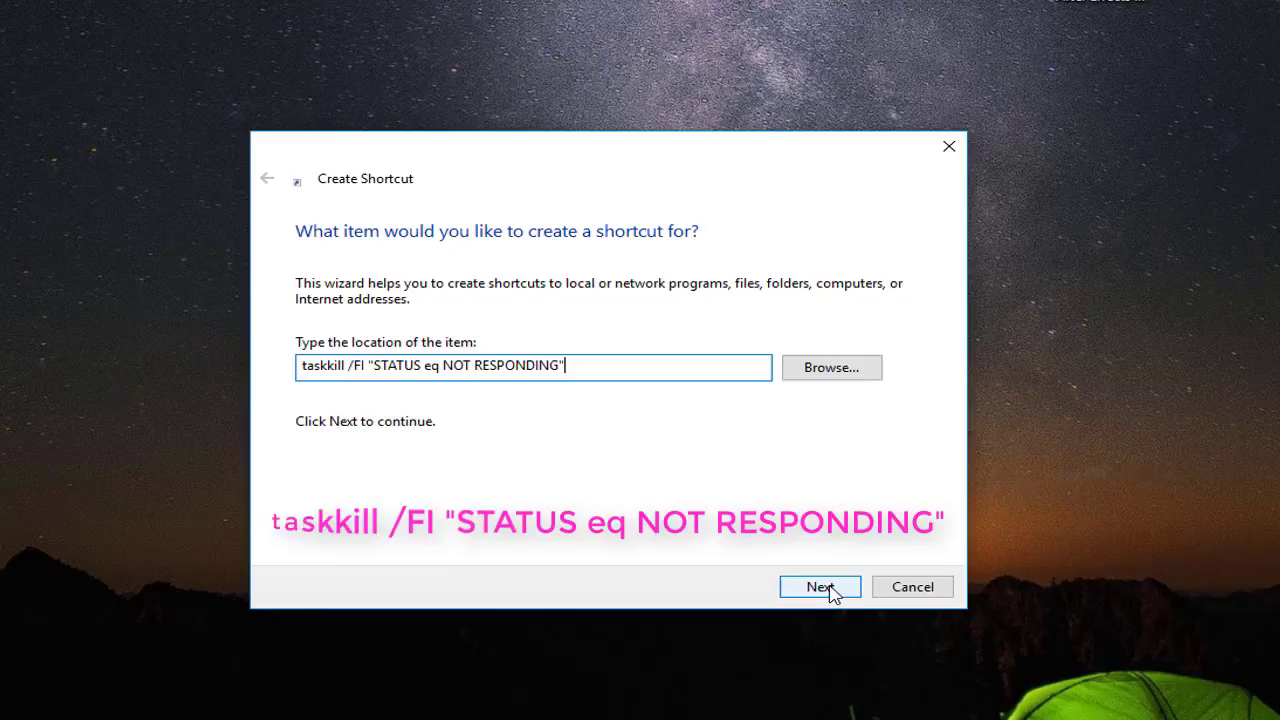
# - Replace the default name taskkill.exe with 'KILL ALL NOT RESPONDING PROGRAMS' and finish the shortcut
pyautogui.click(820, 587)
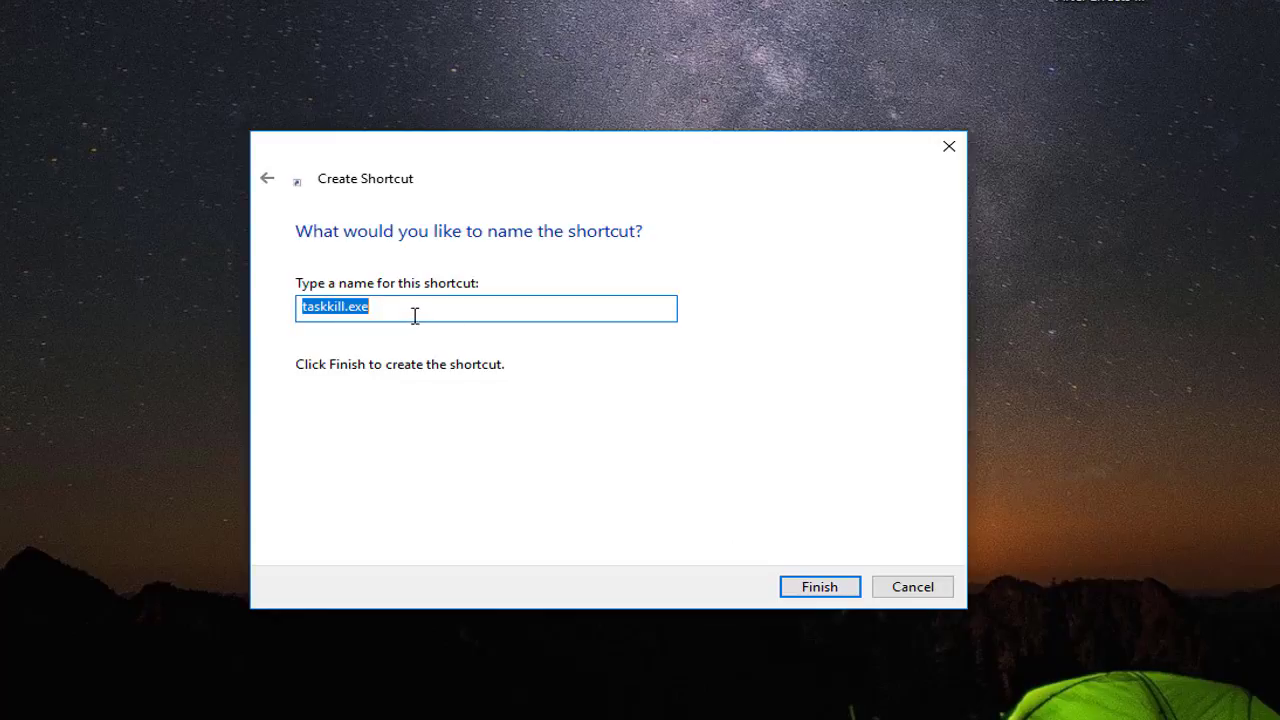
pyautogui.click(414, 314)
pyautogui.moveTo(412, 314); pyautogui.dragTo(214, 305)
pyautogui.write('KILL ALL NOT RESPONDING PROGR')
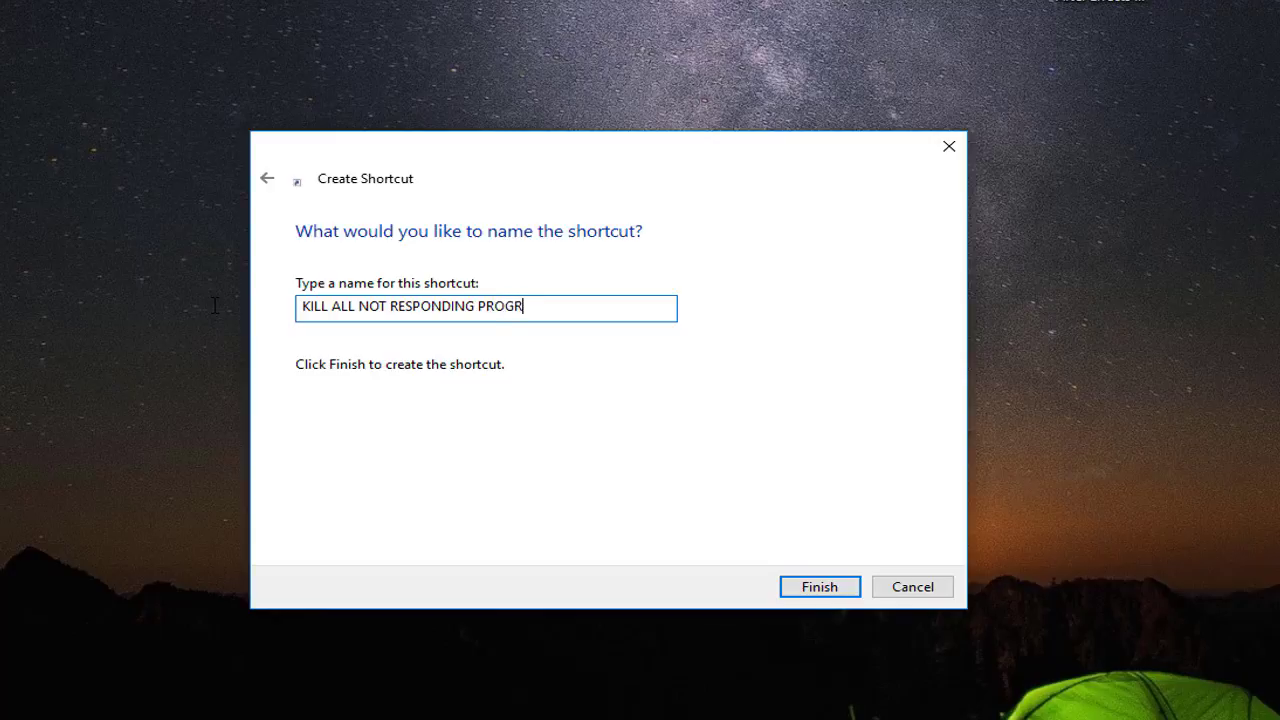
pyautogui.write('MS')
pyautogui.click(806, 590)
pyautogui.click(426, 473)
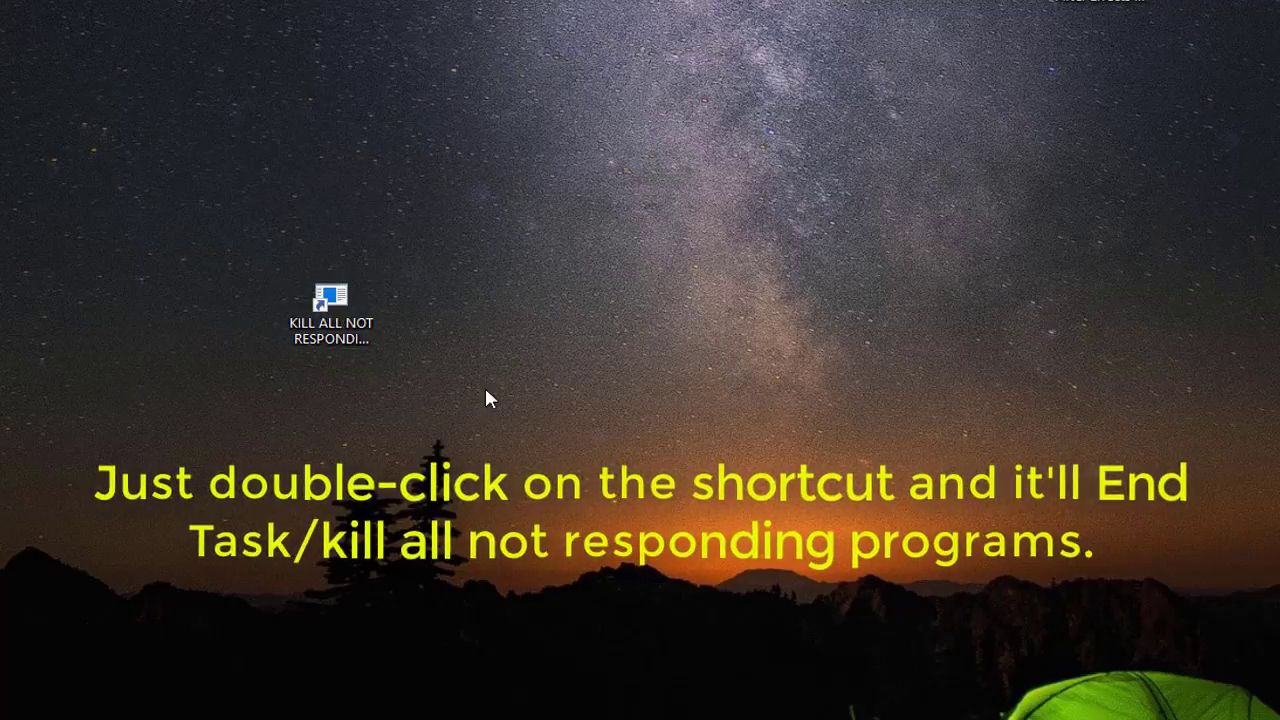
# - Set the shortcut's icon to the red power button in its Properties and apply it
pyautogui.rightClick(336, 305)
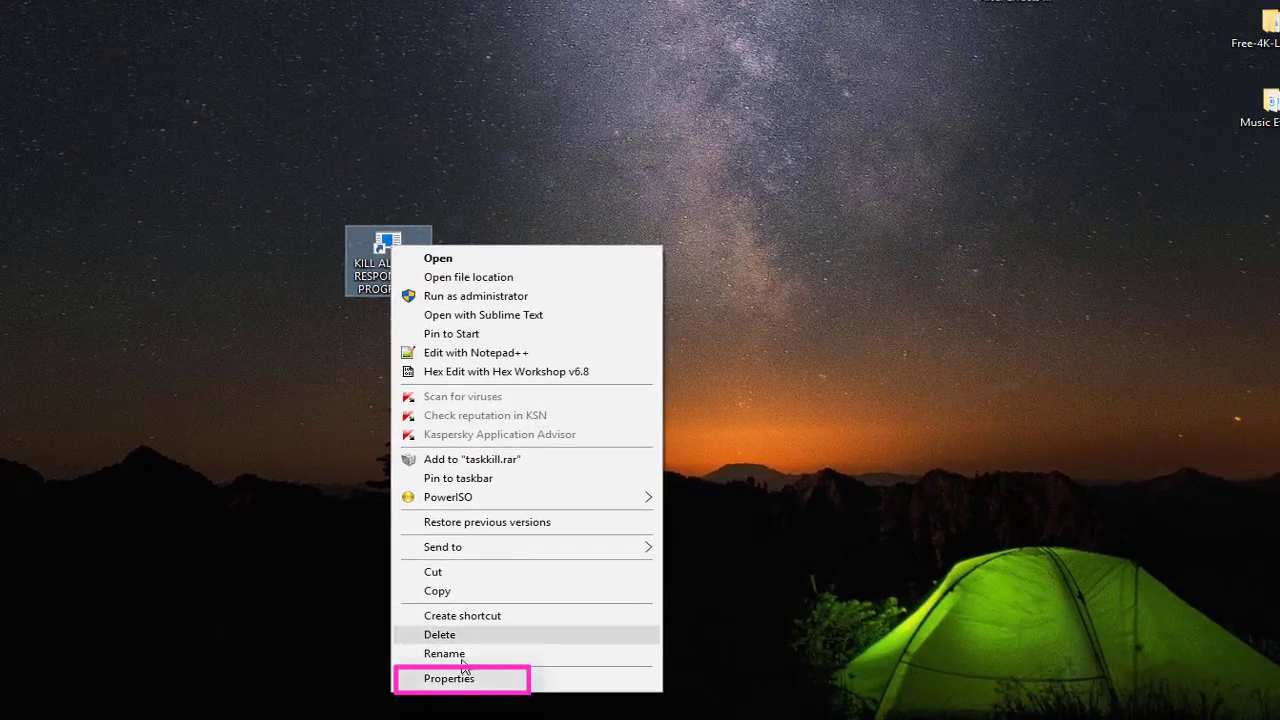
pyautogui.click(455, 681)
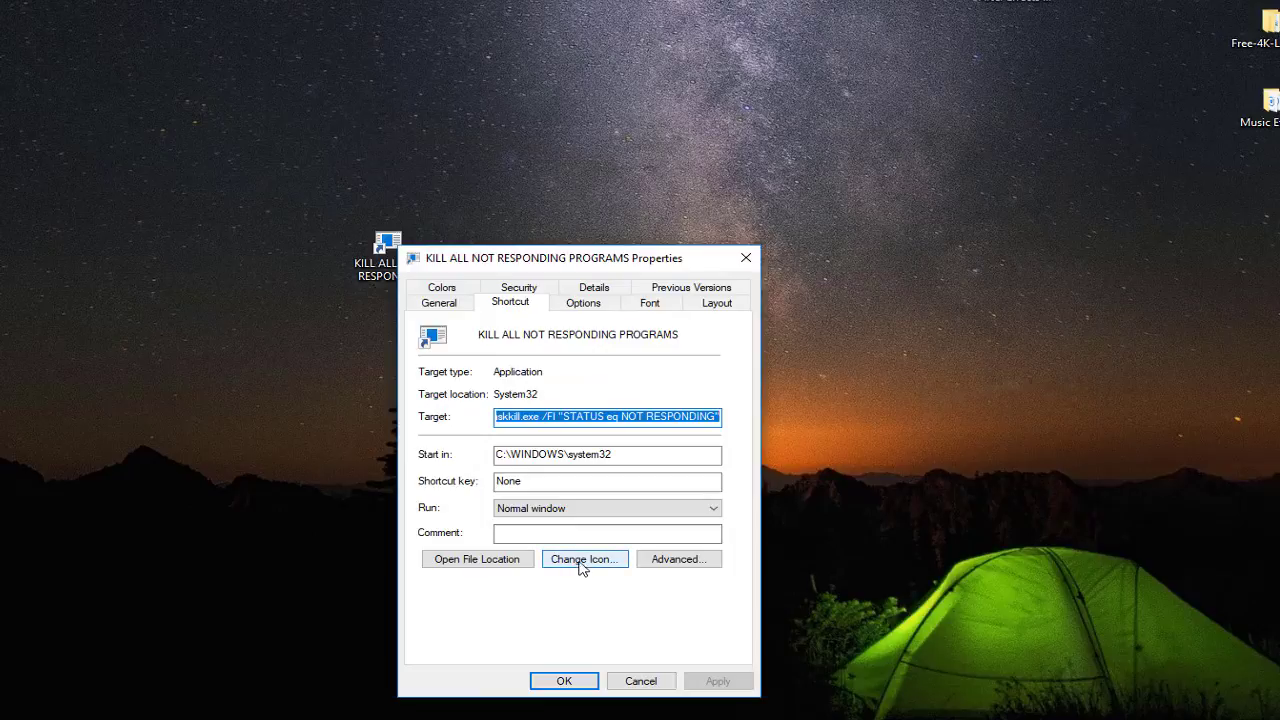
pyautogui.click(583, 562)
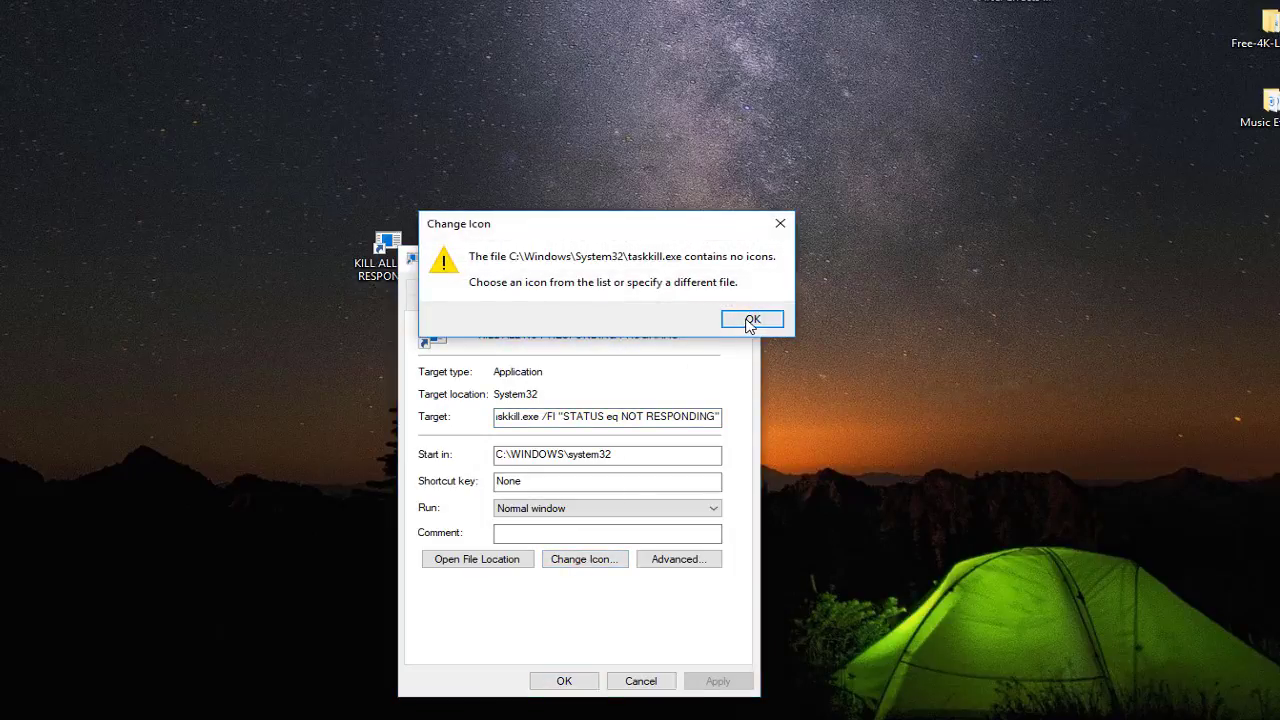
pyautogui.click(752, 319)
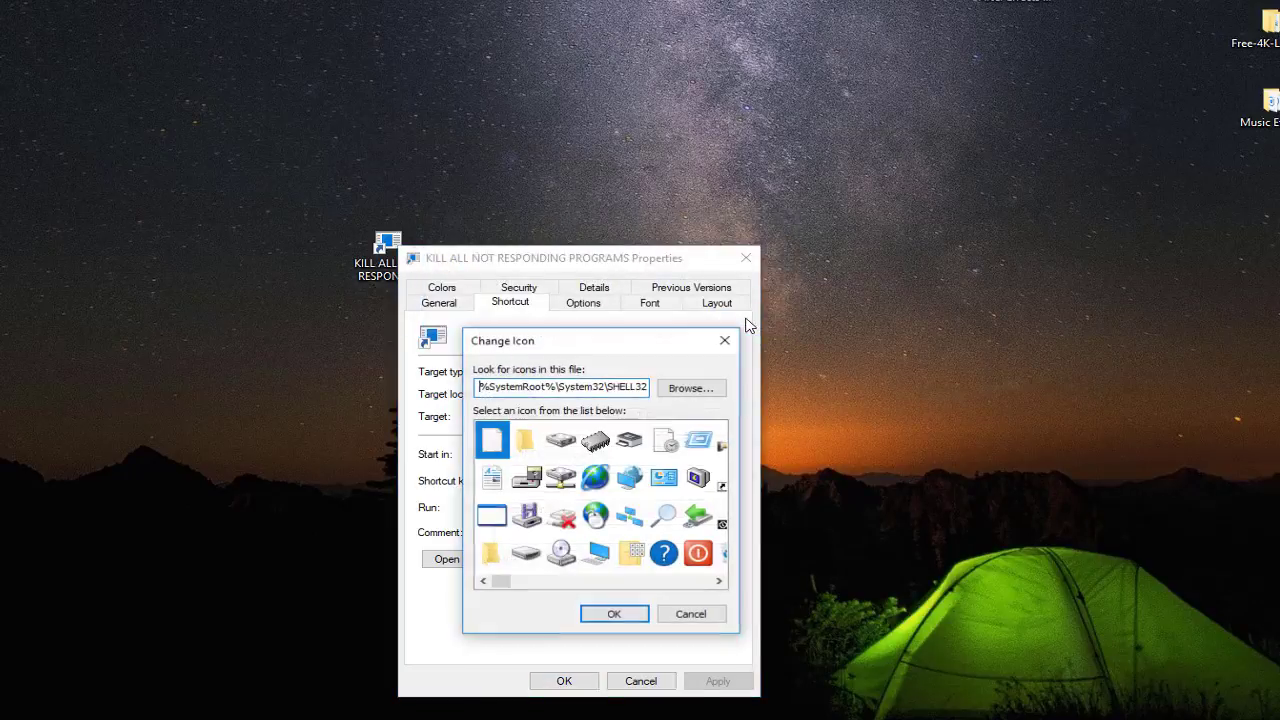
pyautogui.click(718, 581)
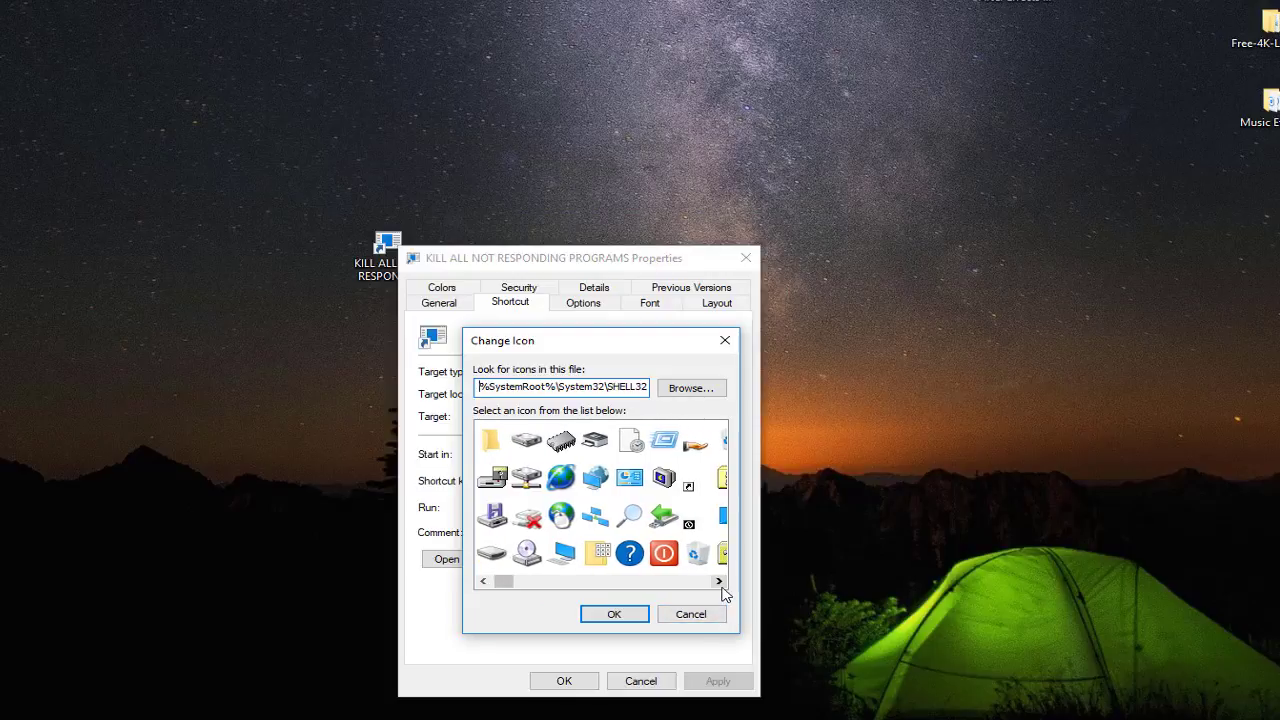
pyautogui.click(663, 560)
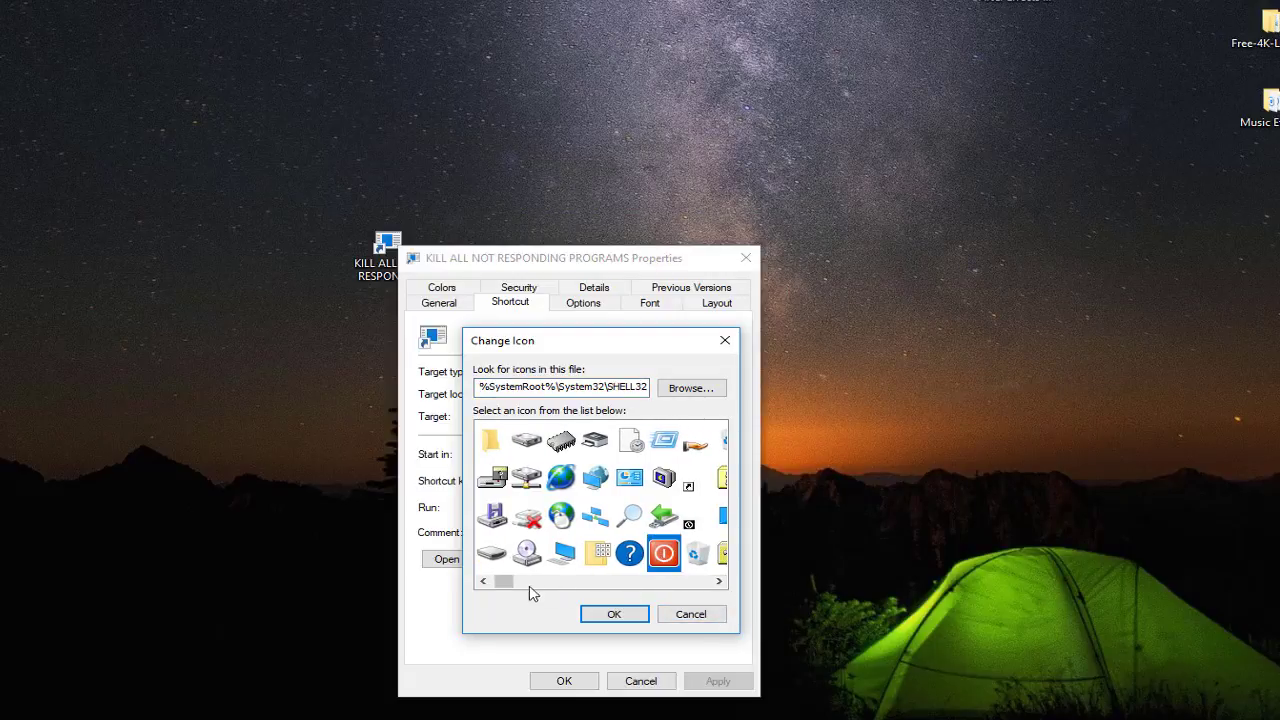
pyautogui.moveTo(502, 581)
pyautogui.mouseDown()
pyautogui.moveTo(714, 586)
pyautogui.moveTo(488, 586)
pyautogui.mouseUp()
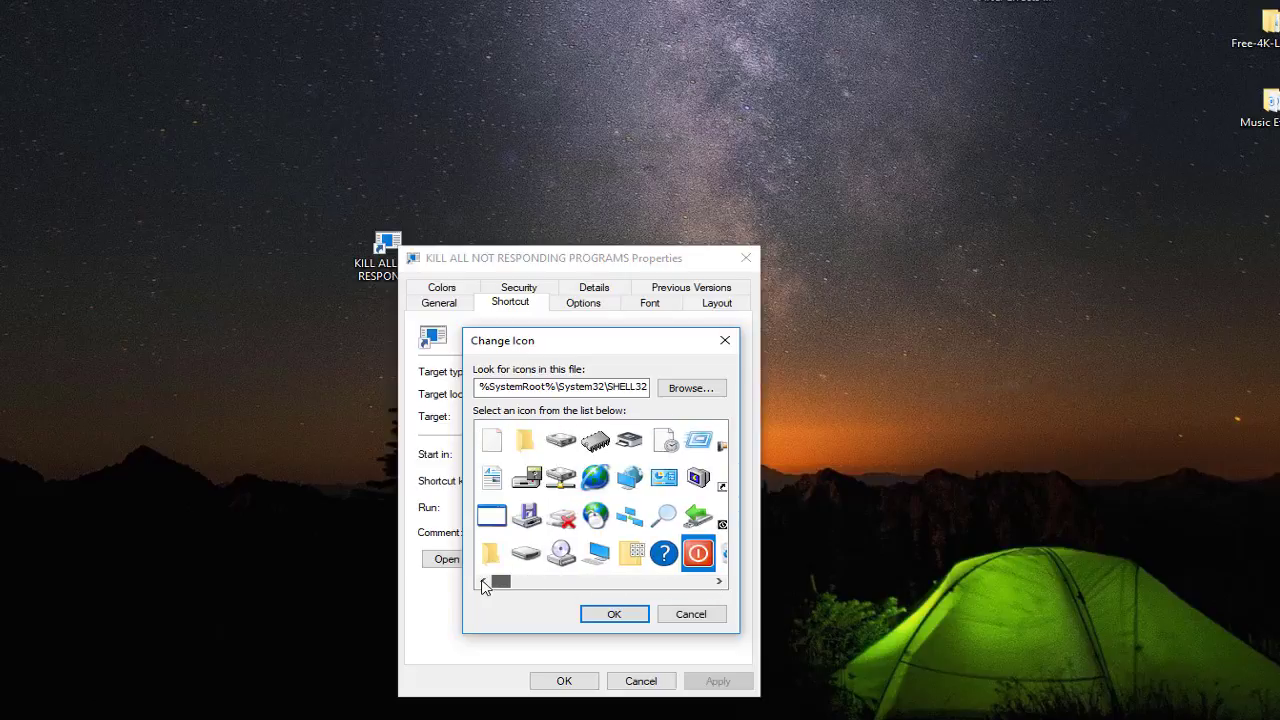
pyautogui.click(614, 614)
pyautogui.click(720, 684)
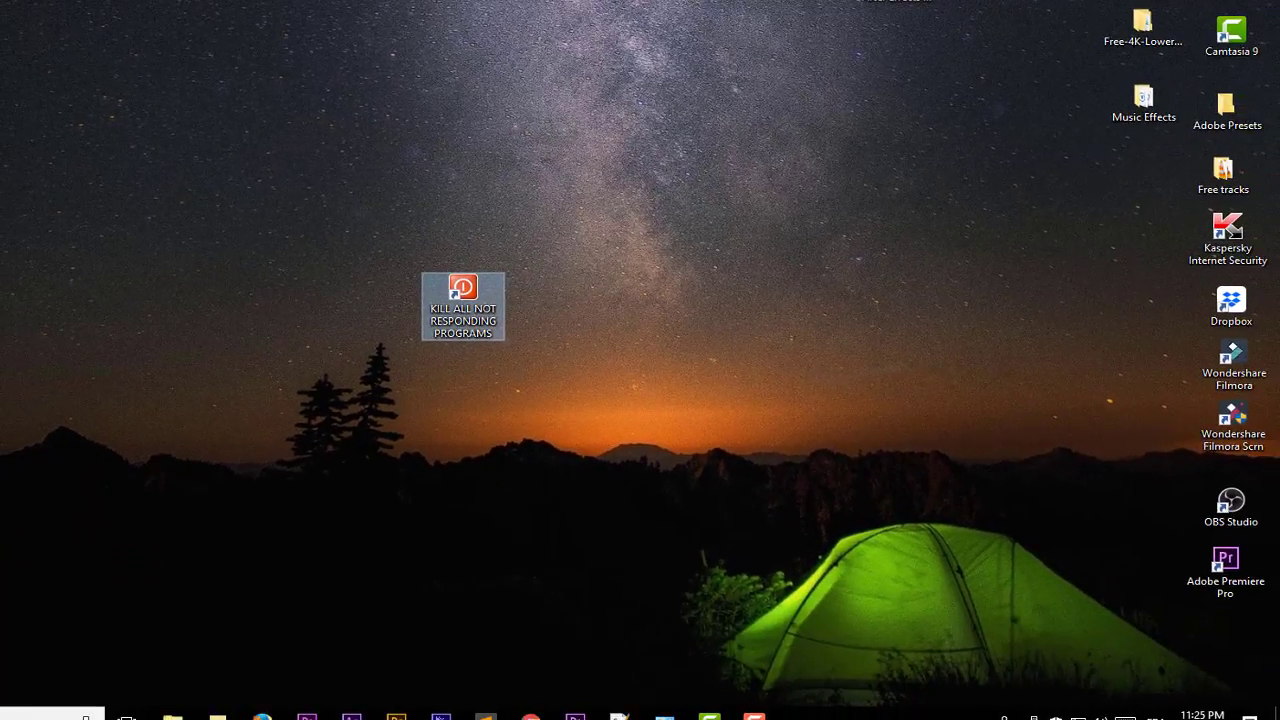
pyautogui.rightClick(870, 712)
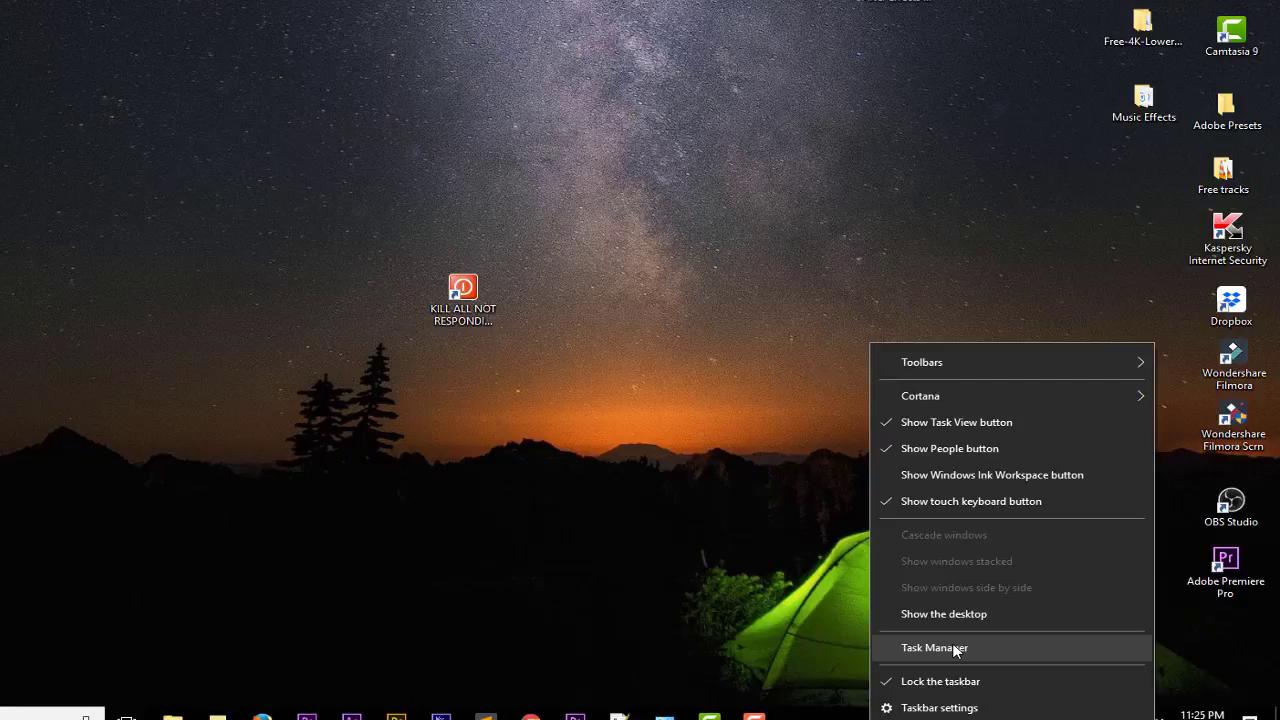
pyautogui.click(909, 647)
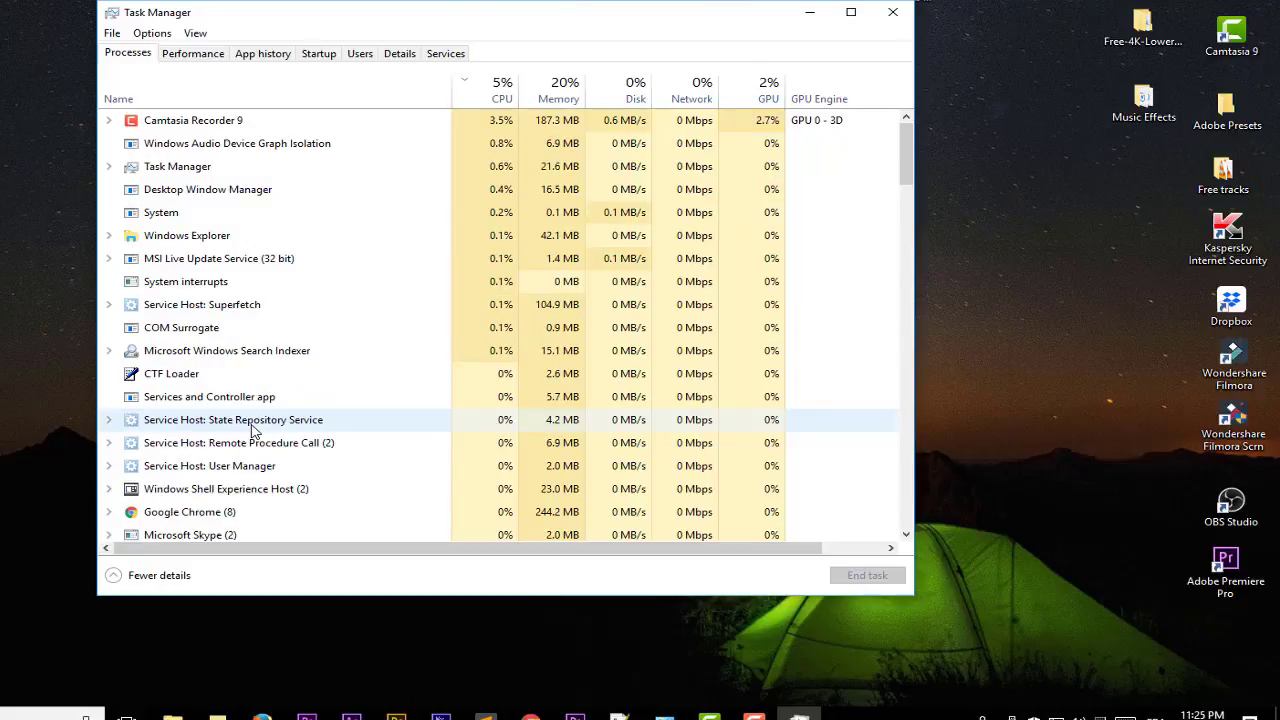
pyautogui.scroll(-1, 252, 428)
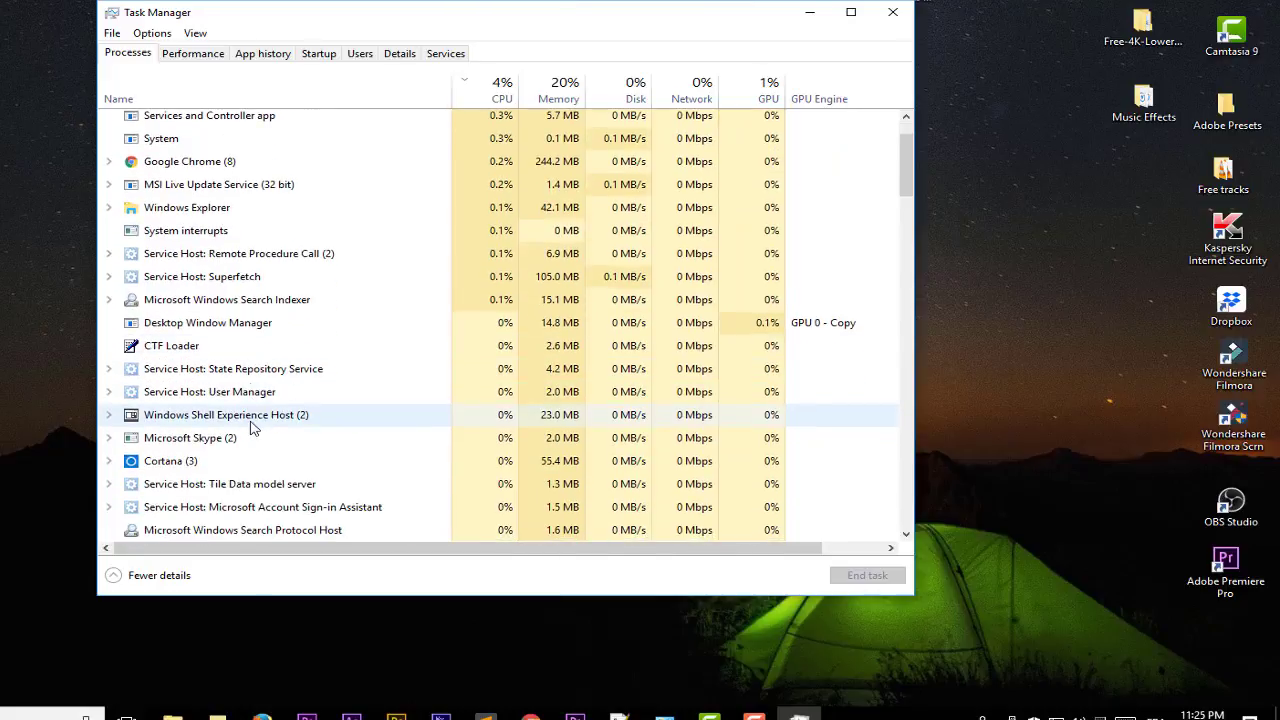
pyautogui.rightClick(245, 252)
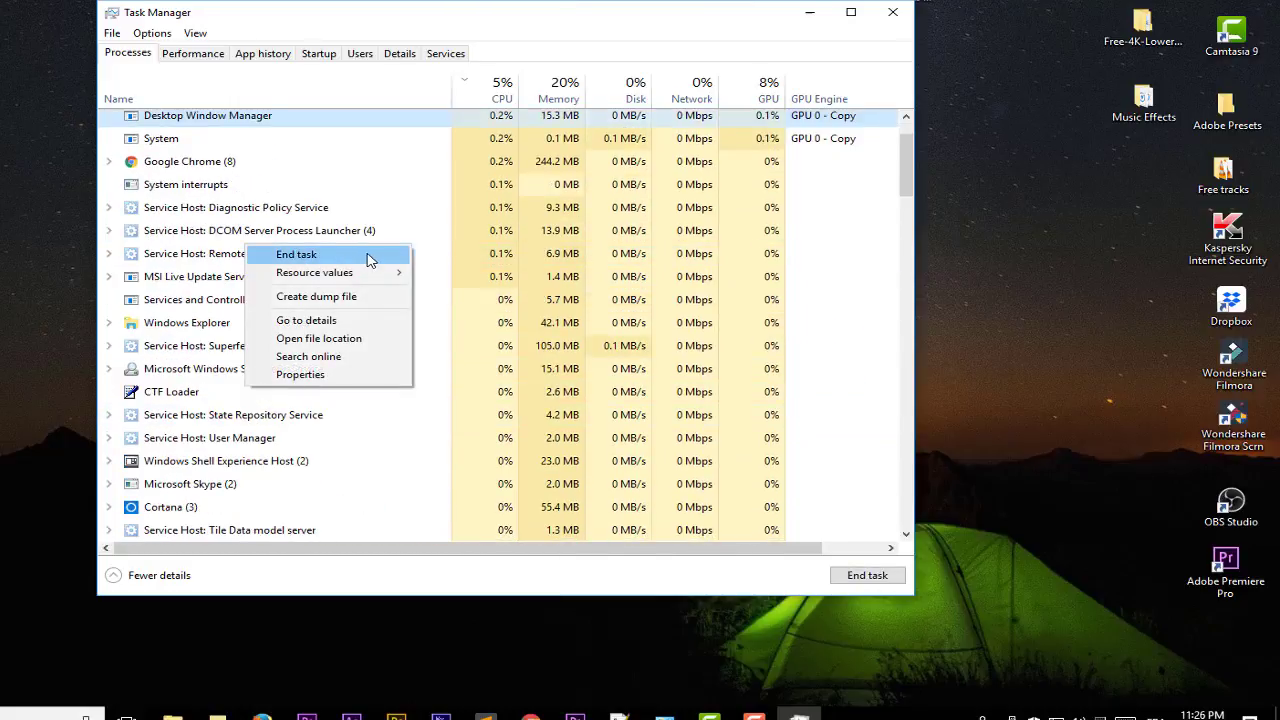
pyautogui.click(810, 12)
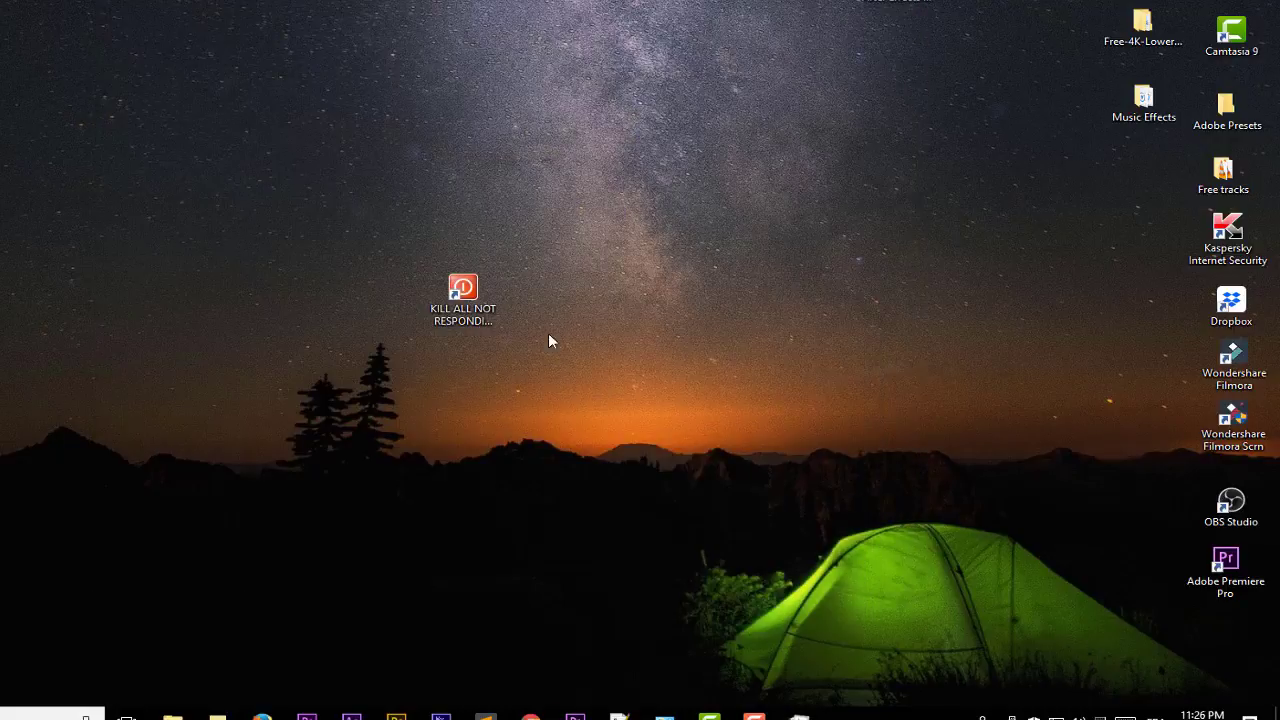